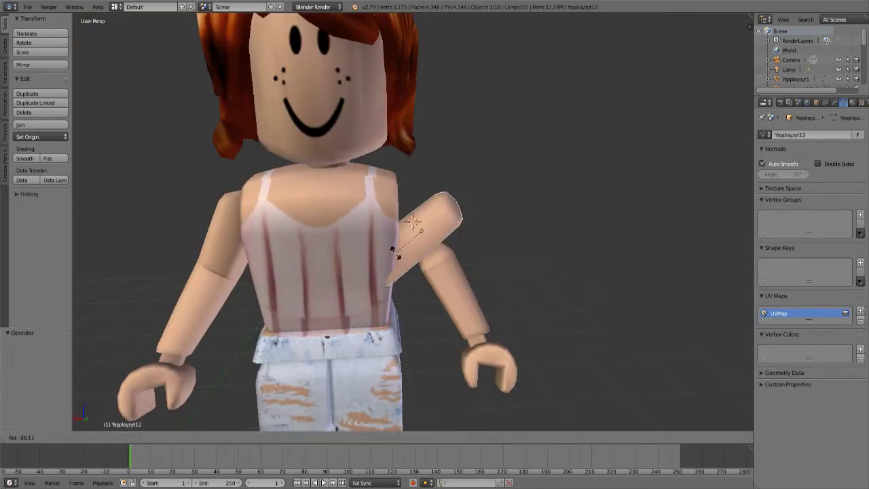
- Rotate one arm up into a waving pose and check the raised hand up close
key("r")
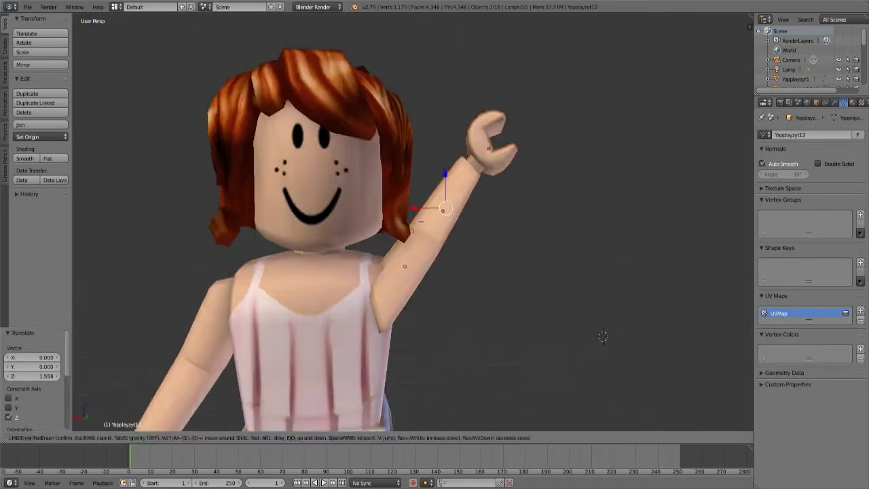
key("shift+f")
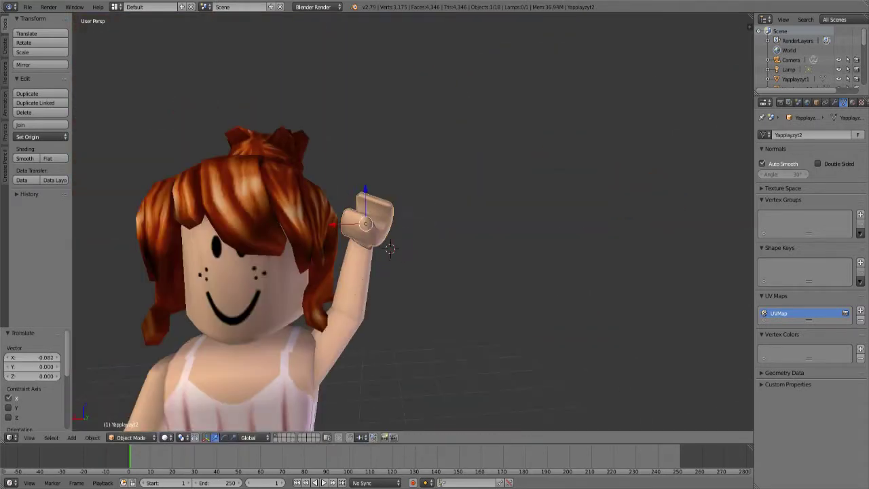
left_click(438, 250)
key("shift+f")
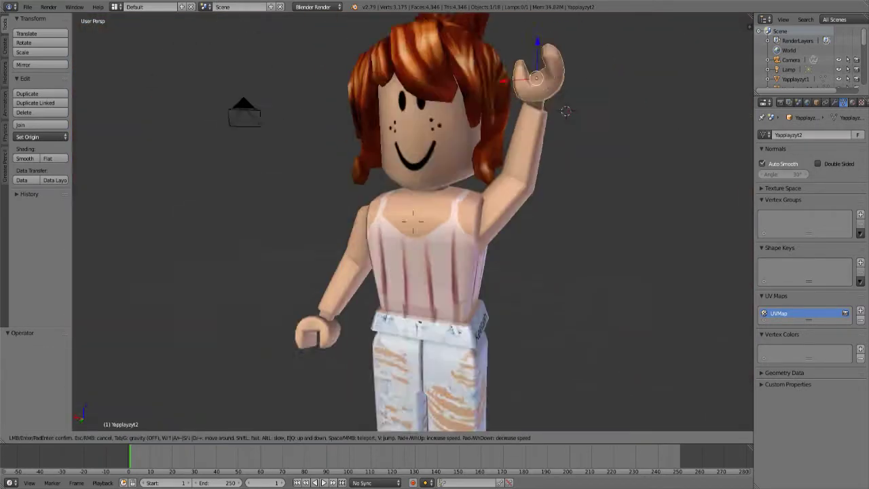
left_click(566, 110)
- Select the legs and move them along the Y axis so they spread slightly apart
right_click(414, 258)
key("r")
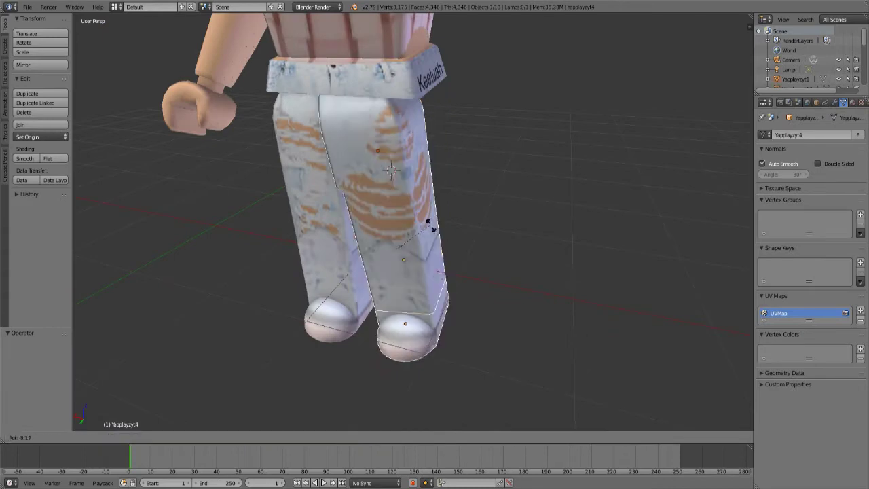
left_click(434, 258)
key("g")
key("y")
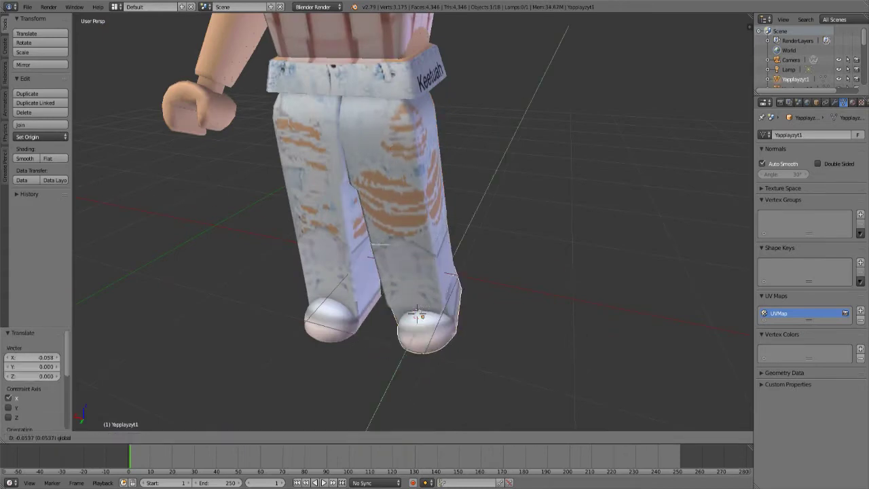
left_click(445, 272)
key("shift+f")
key("Return")
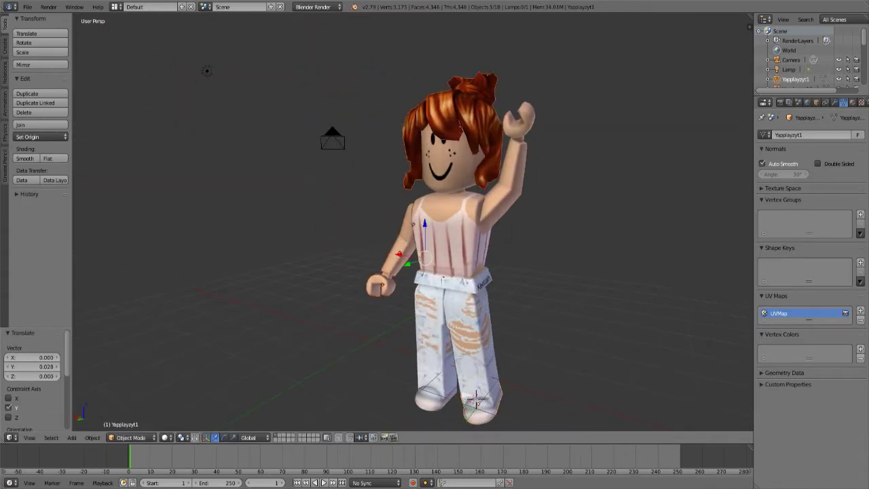
- Move the lowered arm along the X and Z axes so it angles outward
key("g")
key("x")
left_click(407, 225)
key("g")
key("z")
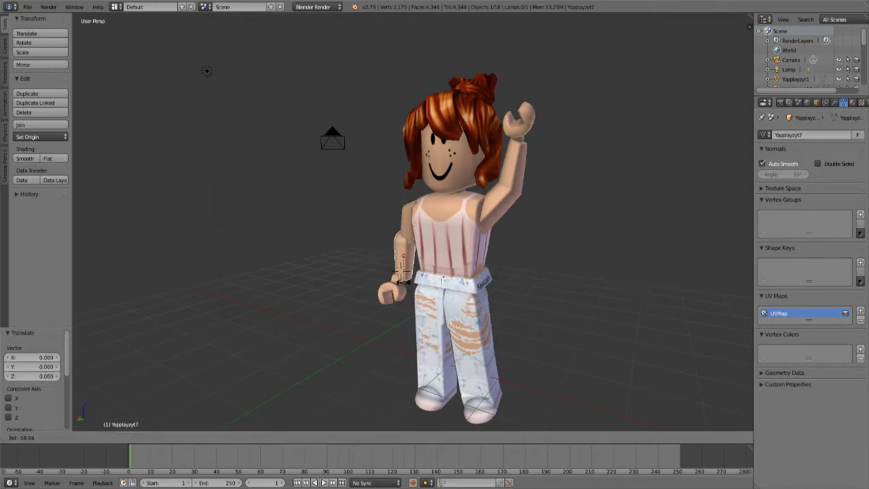
left_click(402, 272)
- Nudge the lowered arm along X once more, then select the camera
key("shift+f")
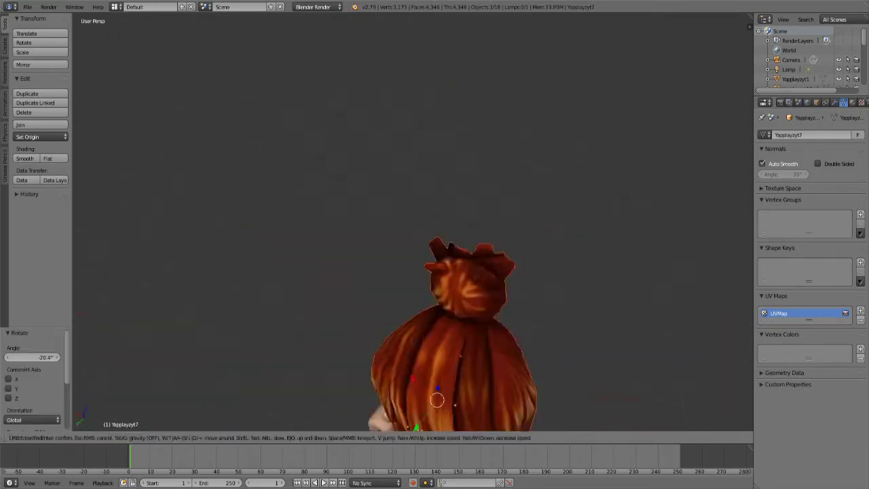
key("Return")
key("g")
key("x")
left_click(346, 244)
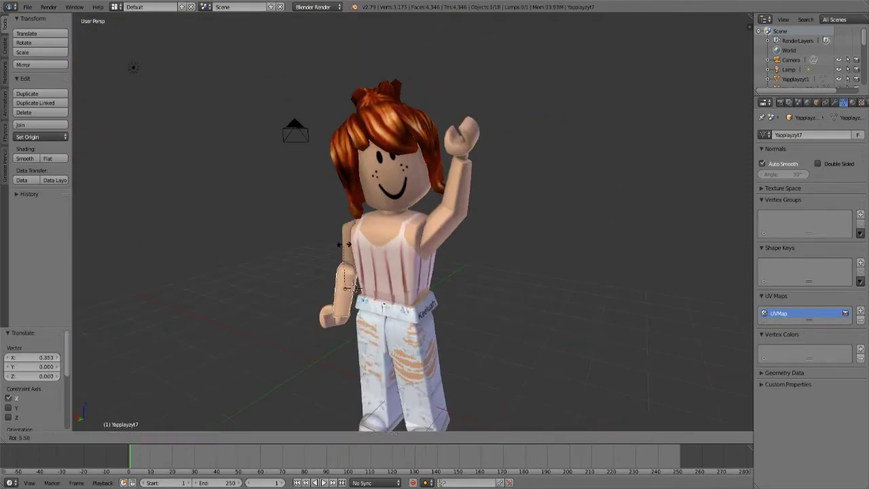
right_click(295, 131, "shift")
- Frame the waving girl in the scene camera view (Numpad 0)
key("shift+f")
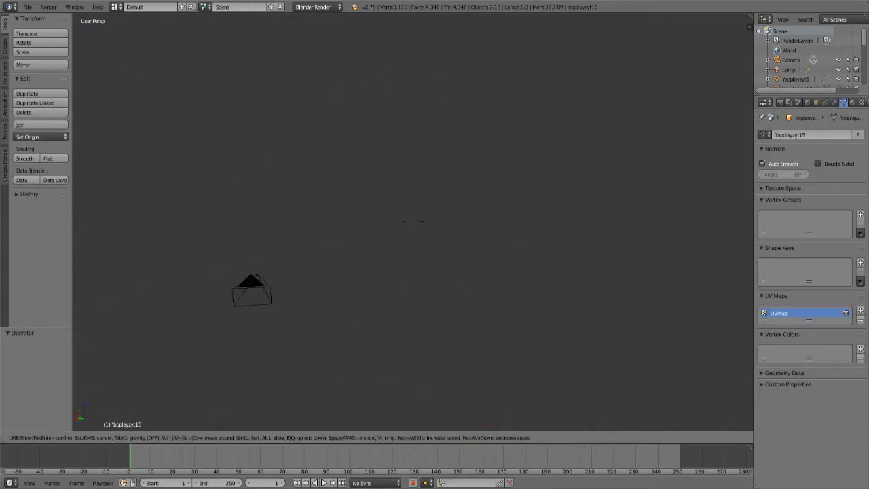
key("Escape")
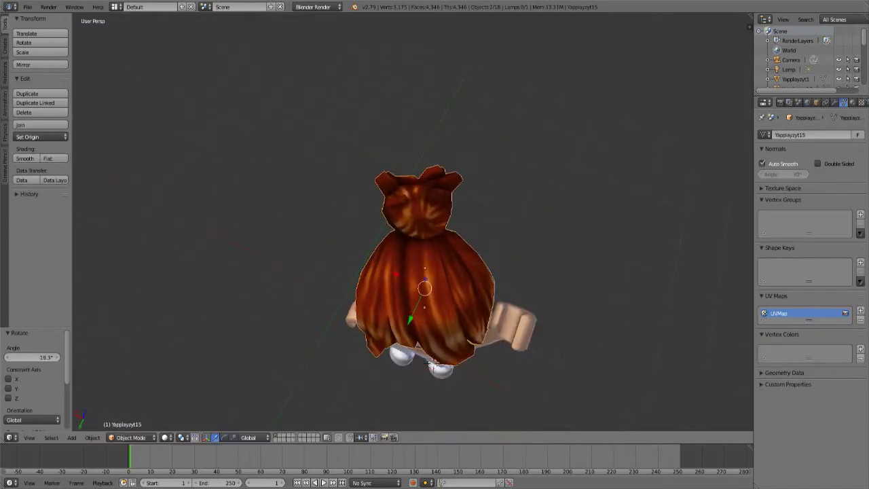
left_click(382, 120)
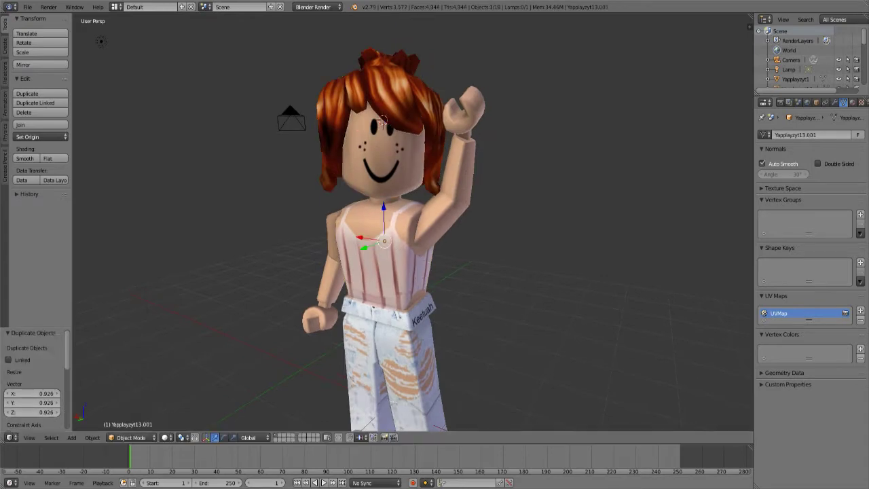
key("KP_0")
key("shift+f")
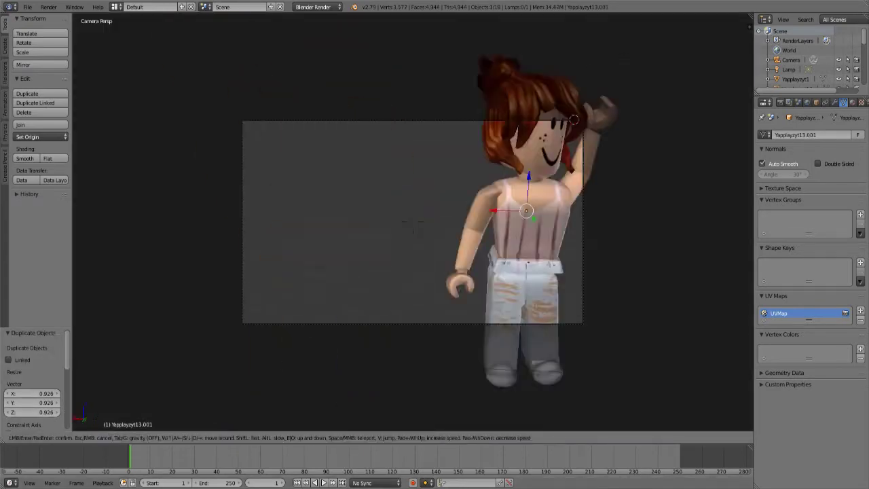
key("Return")
- Render the camera view with F12 and save the render as a PNG image
left_click(780, 102)
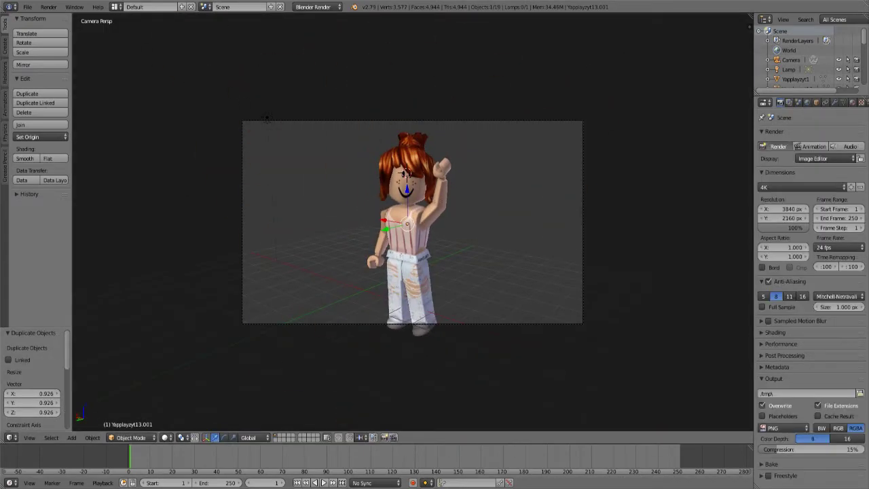
key("F12")
left_click(50, 438)
left_click(77, 396)
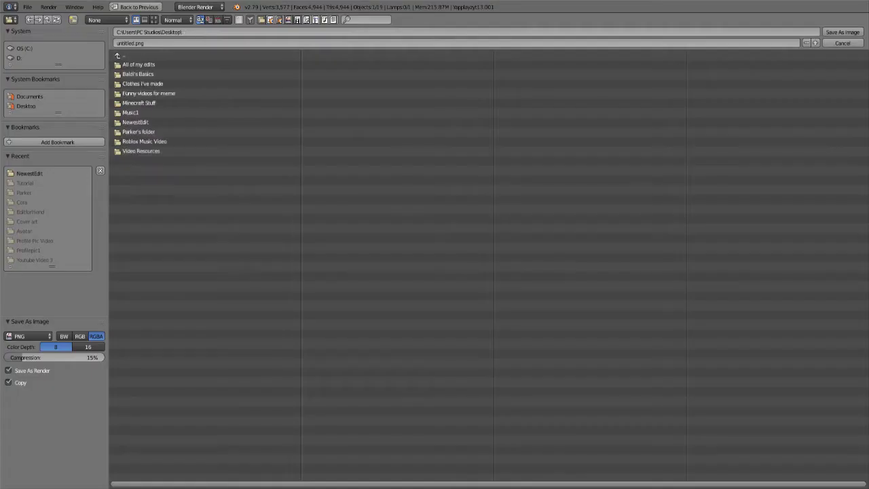
double_click(145, 93)
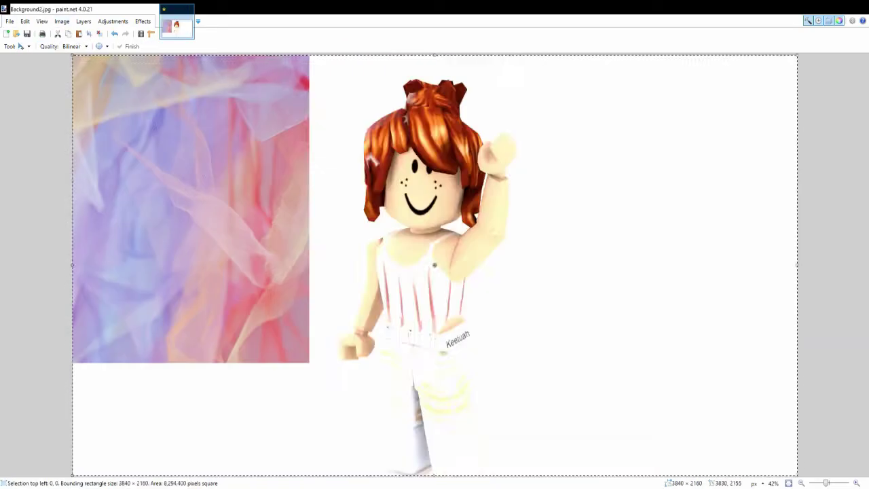
- Shrink and crop the pasted render, undo the frame, and erase the faded patch beside the hair
mouse_move(797, 475)
left_mouse_down()
mouse_move(503, 373)
mouse_move(319, 342)
mouse_move(320, 379)
left_mouse_up()
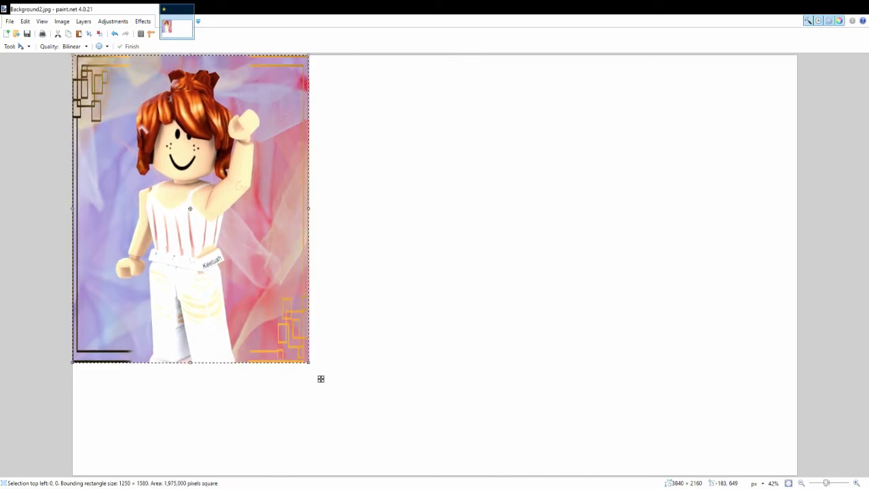
key("ctrl+shift+x")
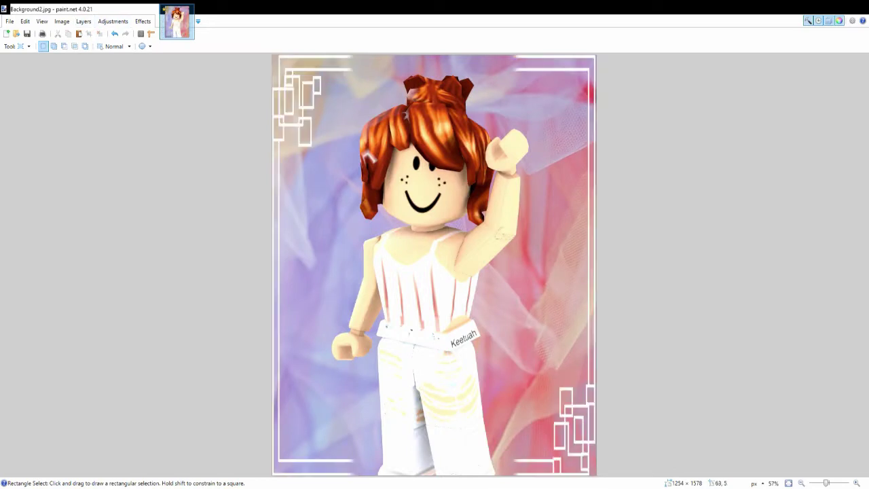
key("ctrl+z")
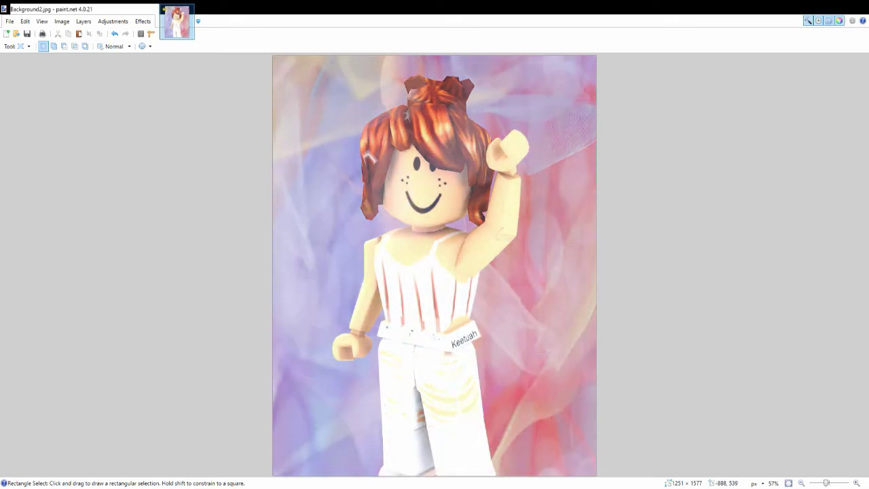
key("e")
left_click_drag(453, 93, 468, 179)
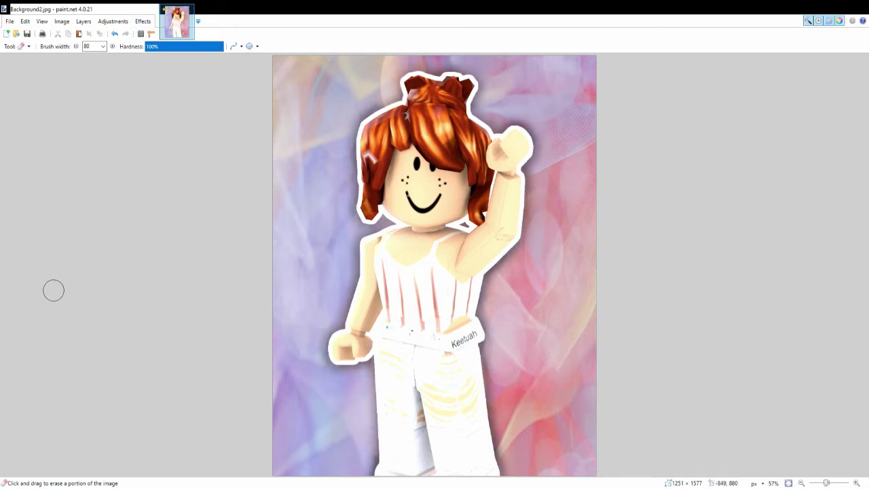
- Undo the pasted bokeh image and take the Eraser to clean the faded overlay
key("ctrl+v")
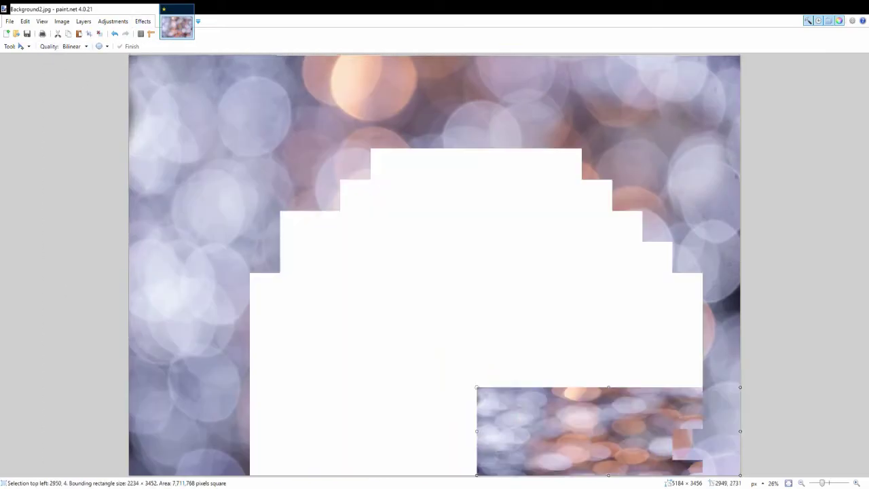
key("ctrl+z")
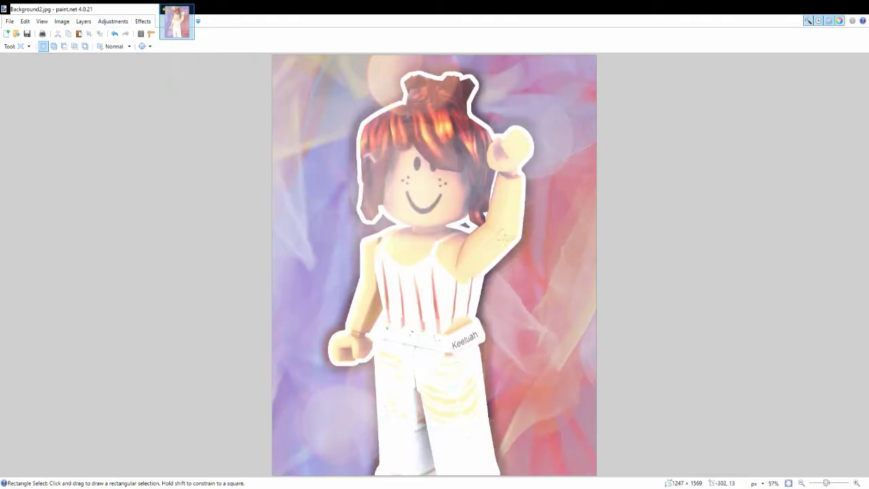
key("e")
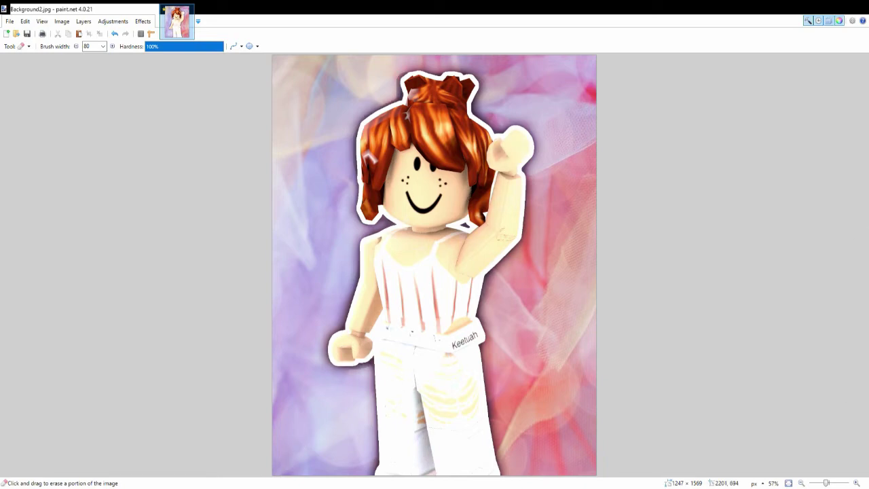
- Paste the golden lens flare, then enlarge it and rotate it 4.42° across the canvas
key("ctrl+v")
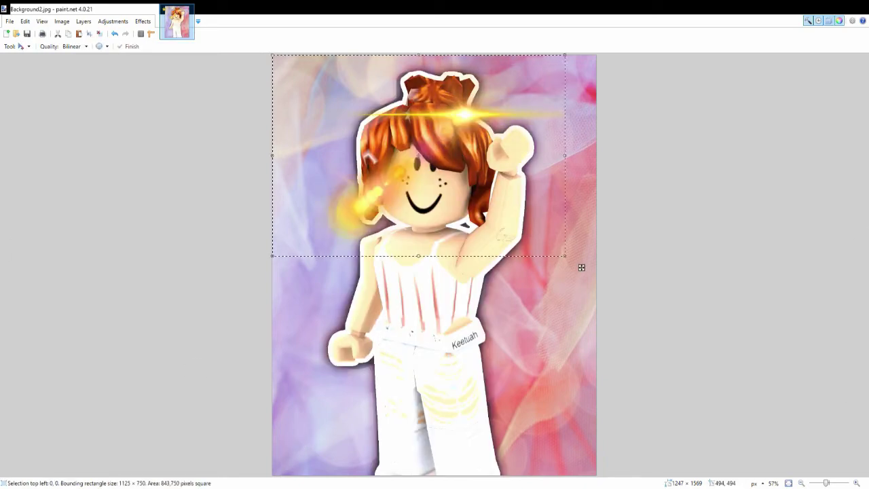
left_click_drag(415, 239, 435, 230)
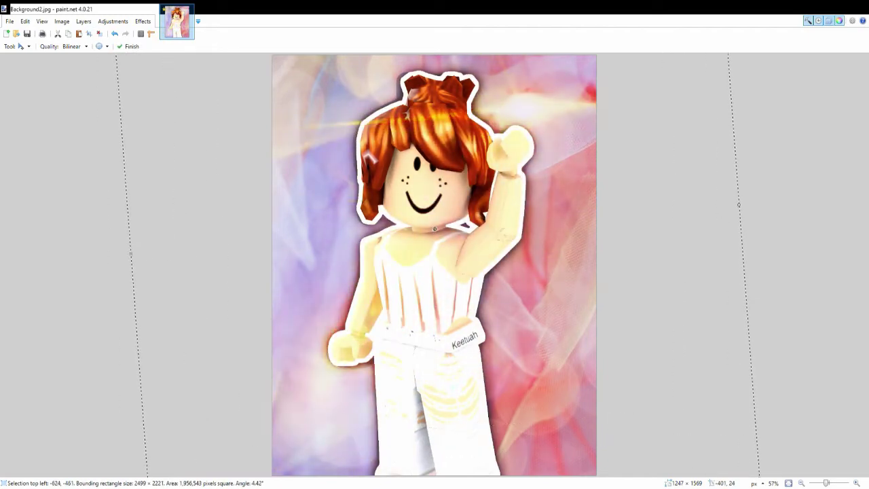
scroll(631, 362, "down", 3)
left_click_drag(664, 354, 665, 368)
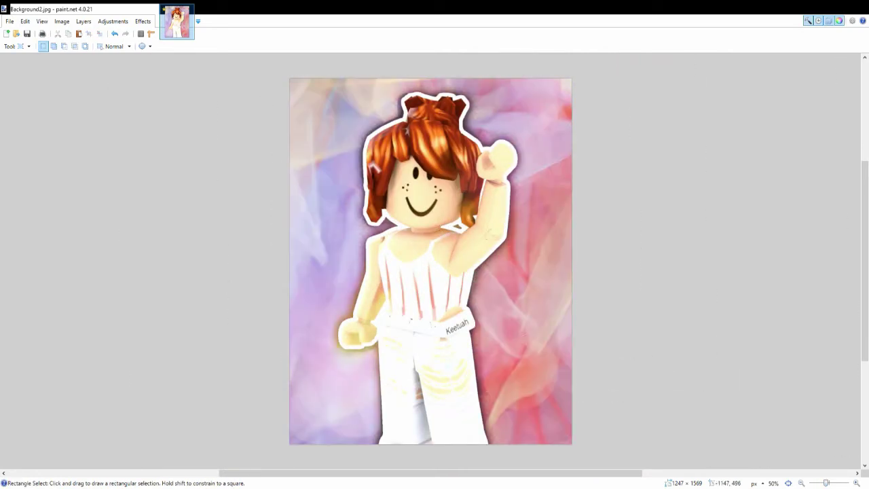
- Draw an outer white rectangle frame and a thicker inset rectangle inside it
key("o")
left_click_drag(291, 79, 570, 442)
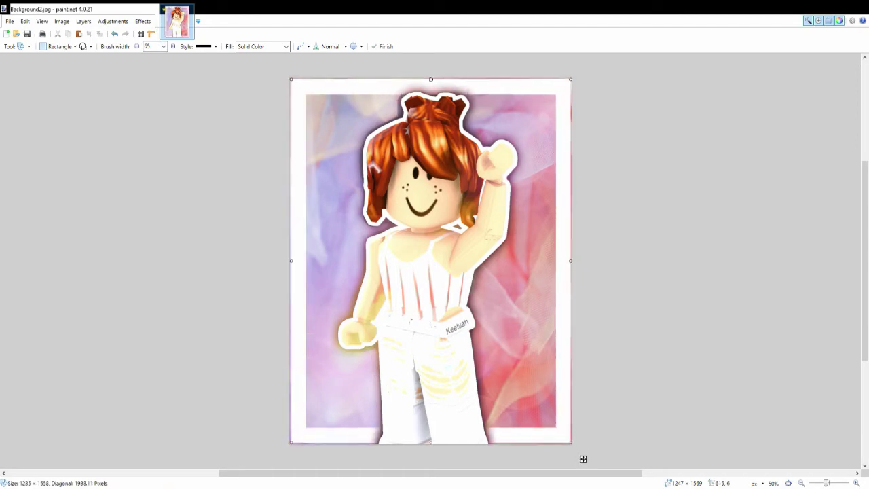
key("Return")
left_click_drag(301, 90, 558, 431)
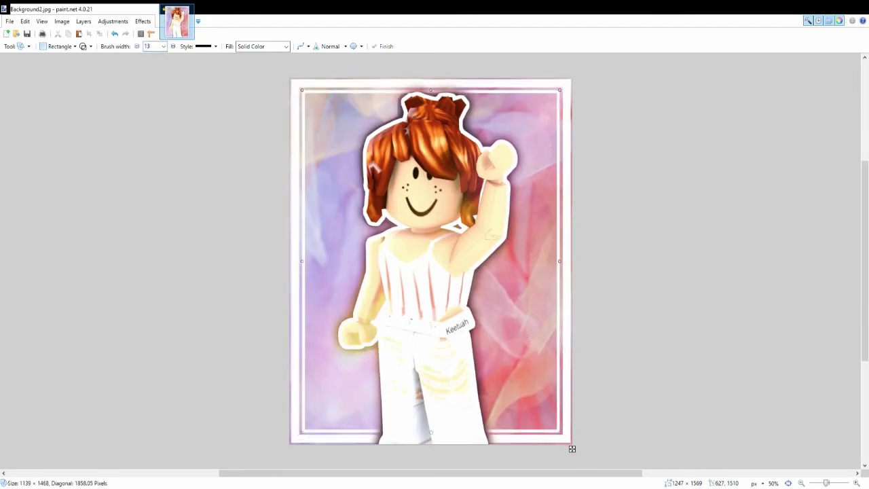
key("bracketright")
key("bracketright")
key("bracketright")
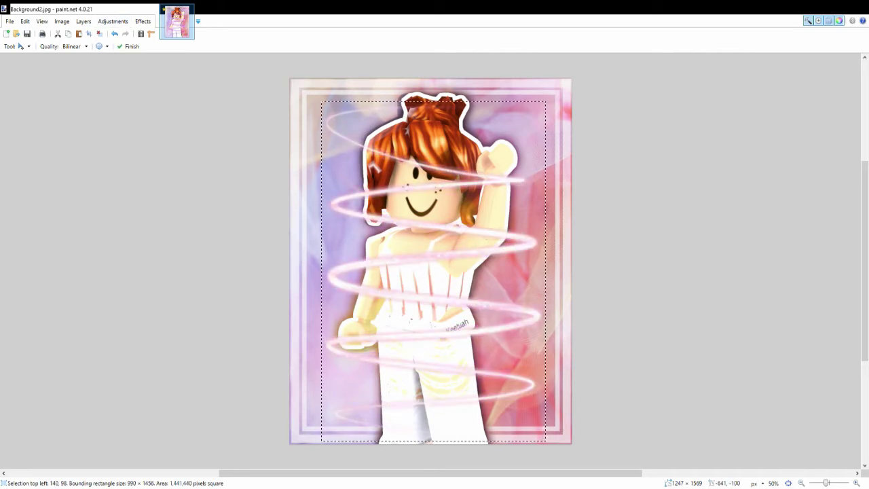
- Erase the swirl over the girl's face and stretch it taller to fill the frame
key("e")
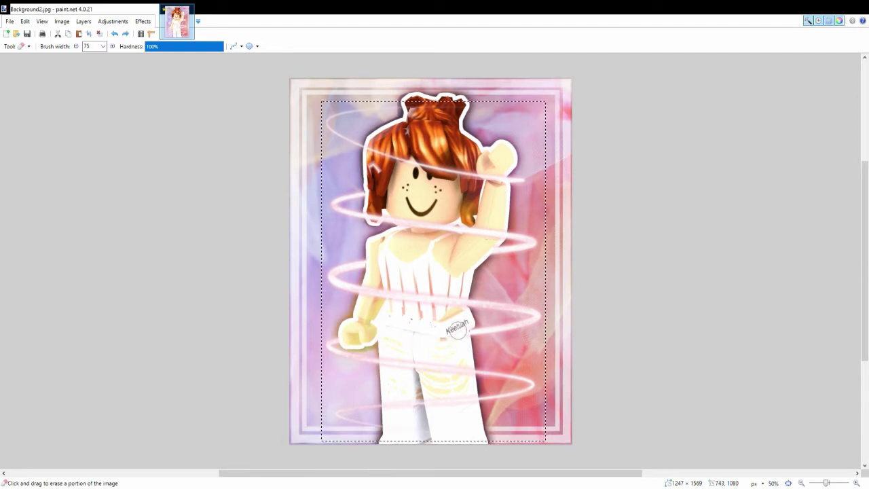
key("m")
left_click_drag(557, 458, 555, 467)
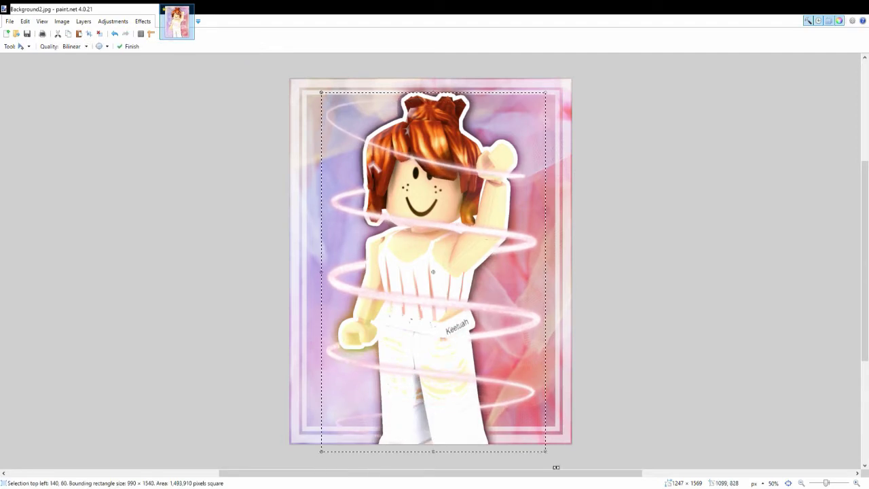
- Type 'YapPlayz' with the Text tool in a script font
key("t")
key("ctrl+a")
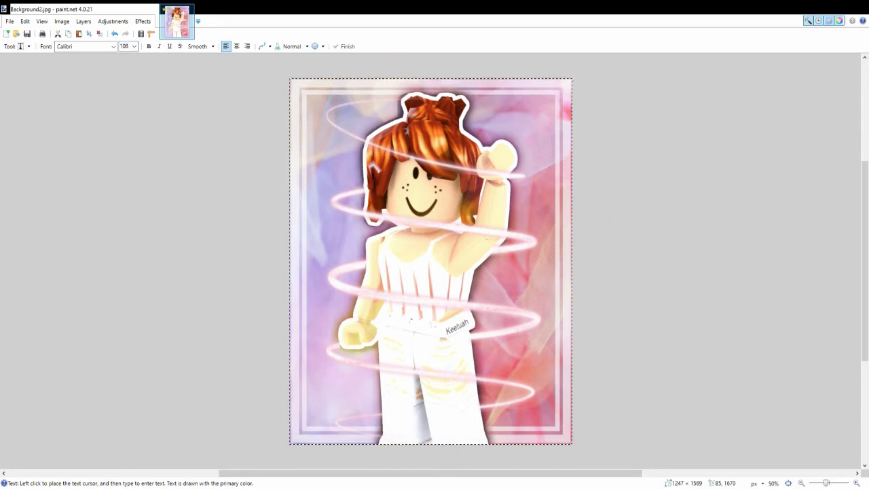
key("Down")
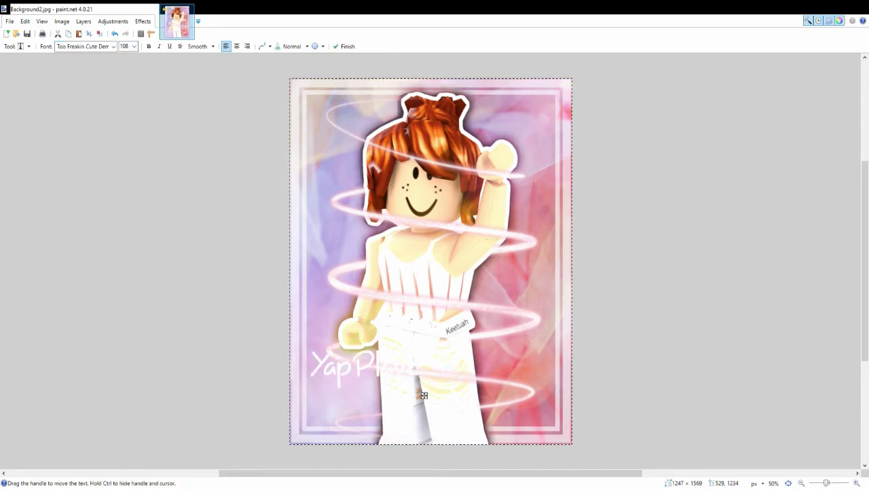
key("Down")
key("Down")
key("s")
- Select the YapPlayz text and scale it up across the bottom of the image
left_click_drag(300, 320, 527, 416)
key("m")
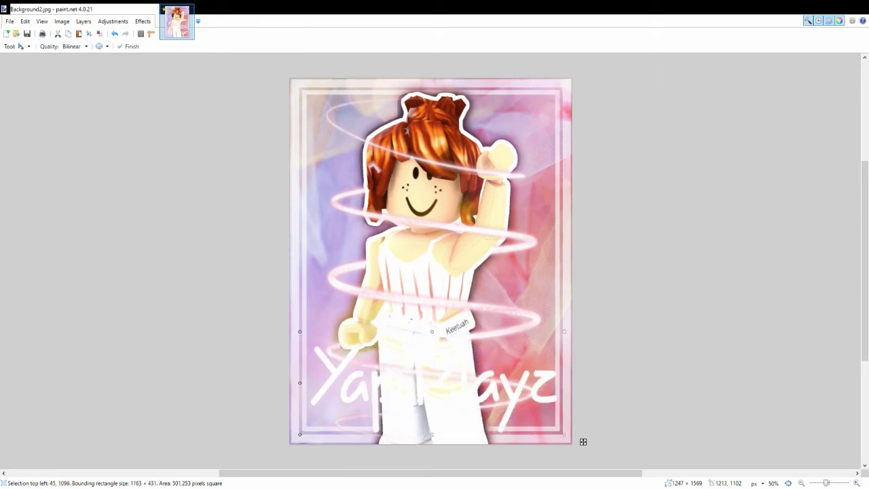
left_click_drag(563, 450, 562, 438)
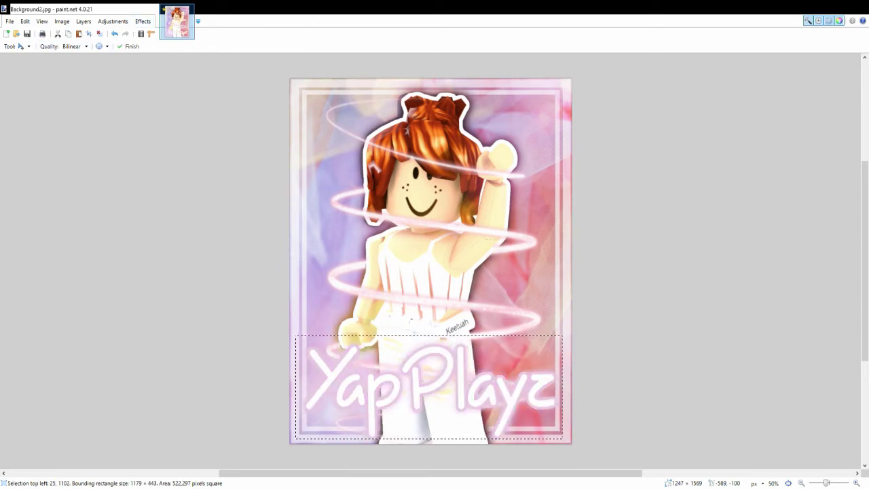
key("s")
left_click_drag(581, 445, 282, 258)
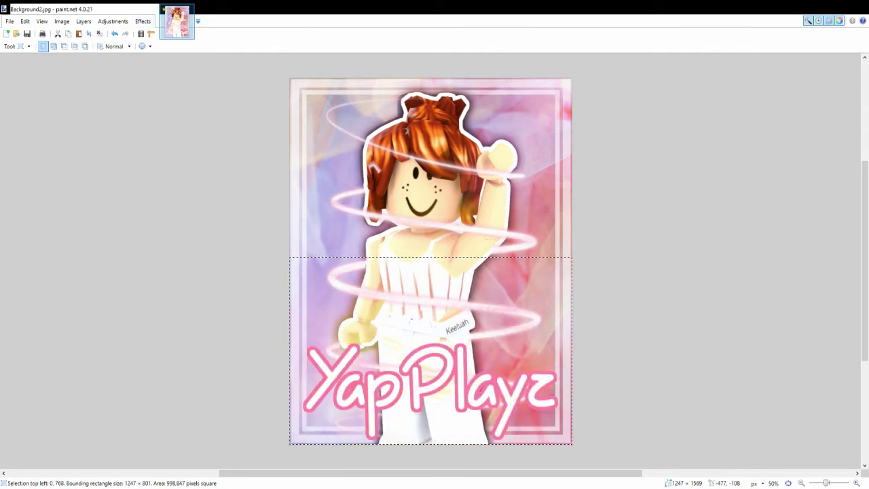
- Pick a pink colour and give the YapPlayz text a pink outline glow
key("k")
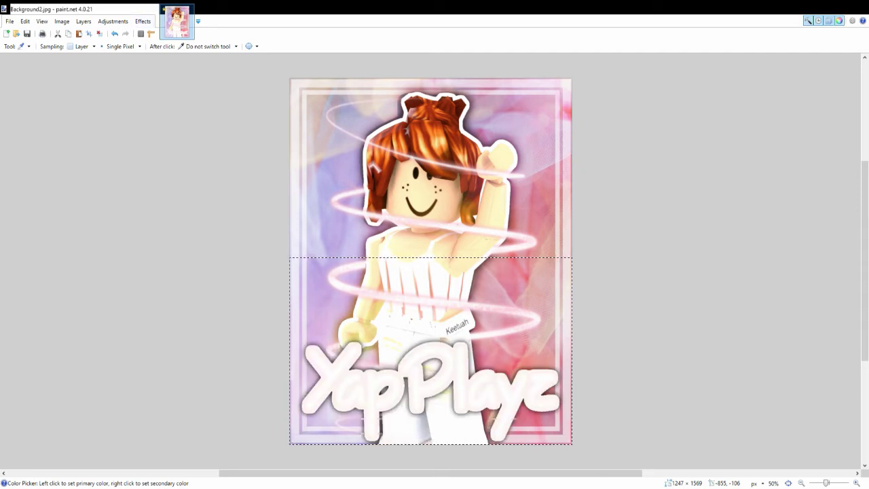
key("ctrl+f")
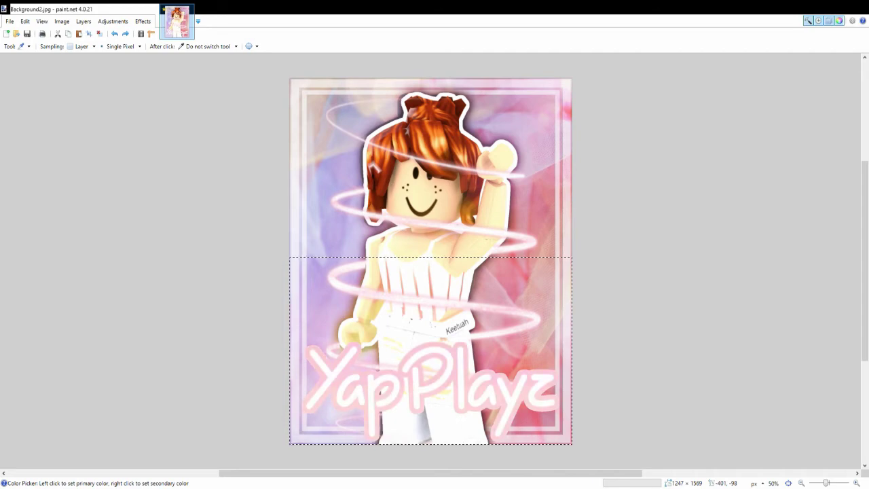
key("s")
left_click_drag(431, 257, 431, 110)
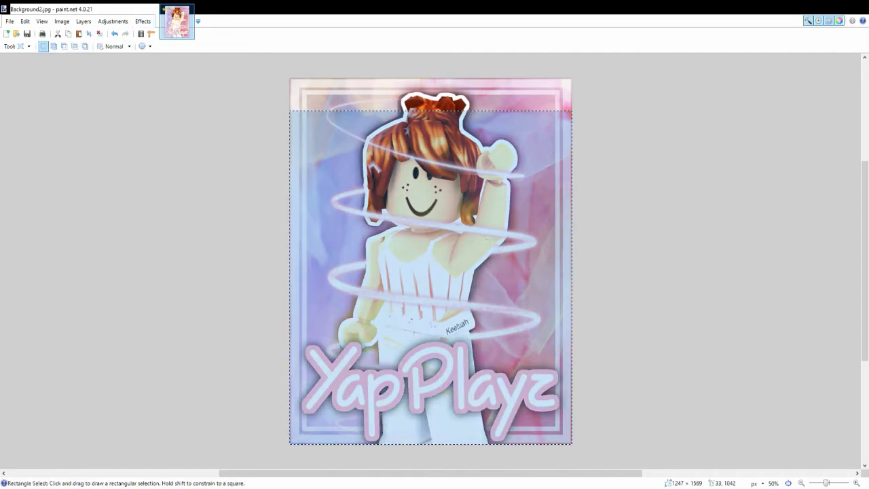
- Shrink the selection back to the bottom band and switch to Move Selected Pixels
key("ctrl+z")
key("m")
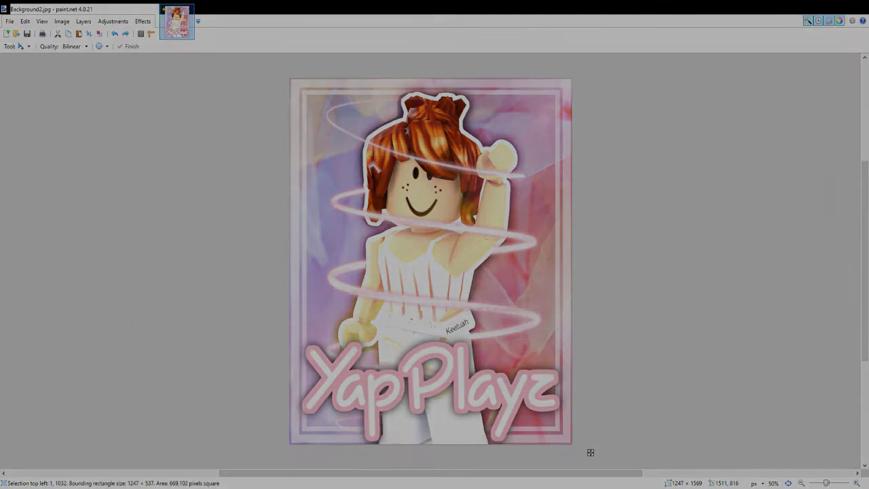